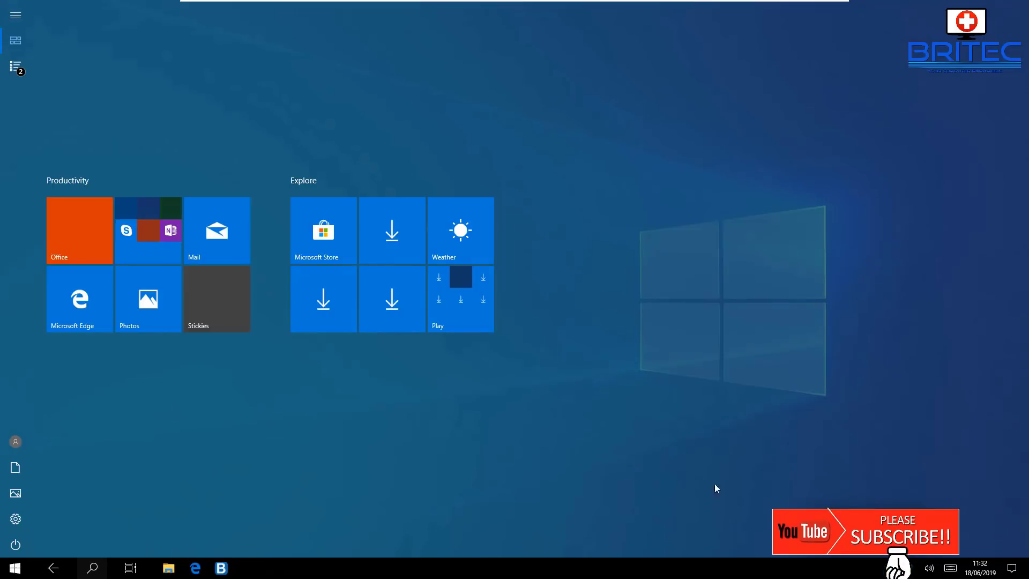
Step: Check notifications, then reach Windows Settings from the Start screen
click(1009, 572)
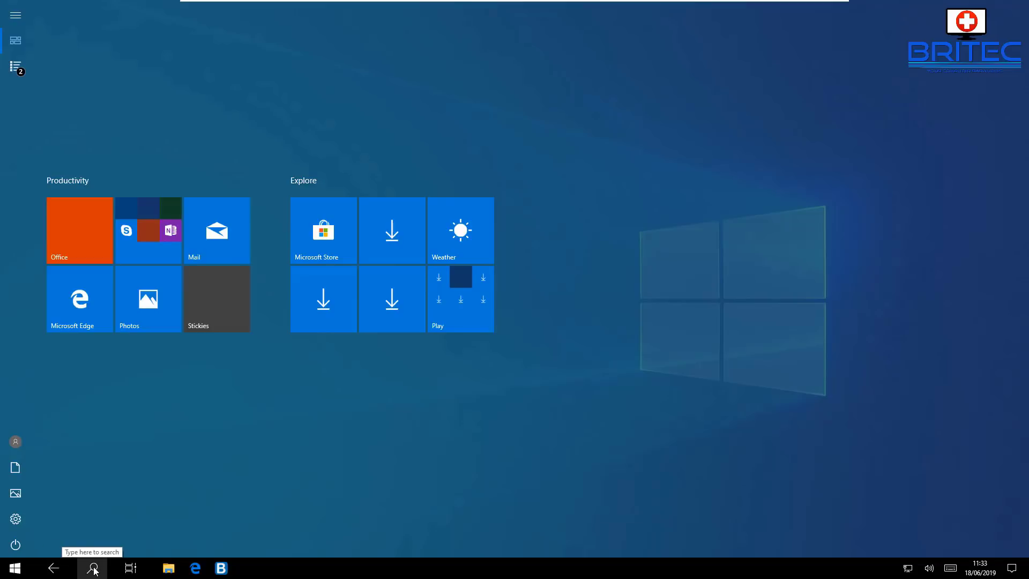
click(94, 568)
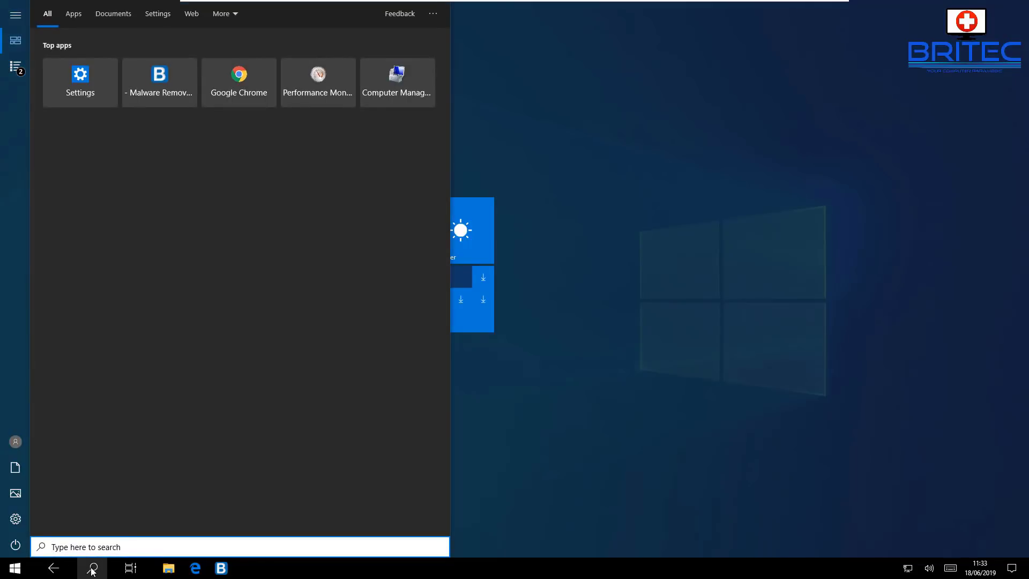
click(94, 569)
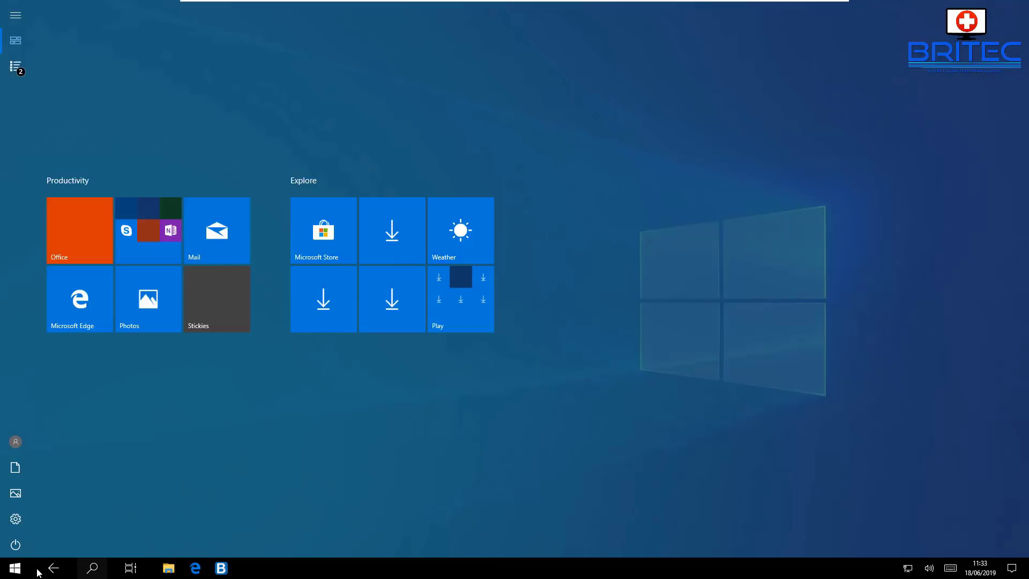
click(15, 519)
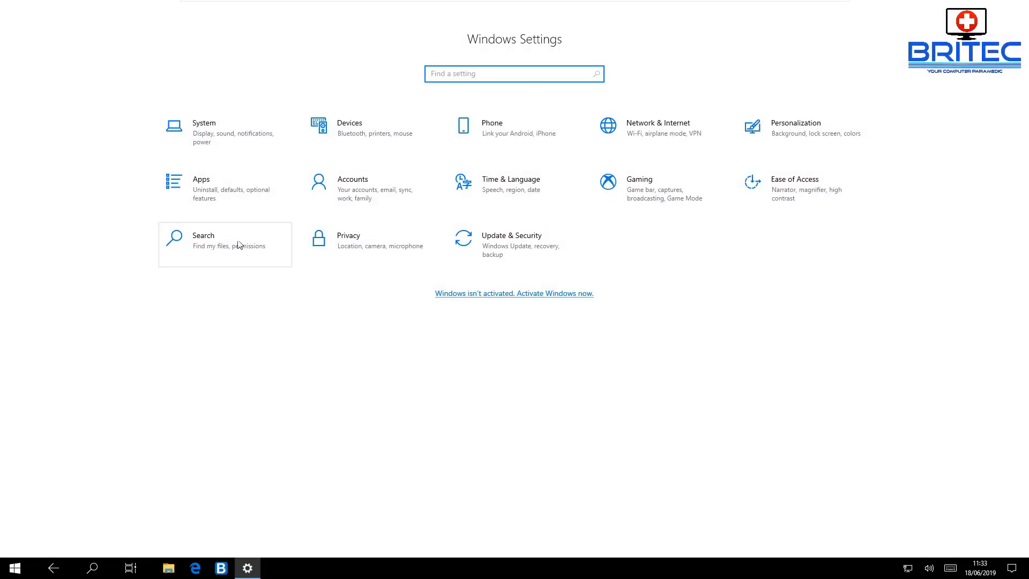
Step: Set System > Tablet mode 'When I sign in' to 'Use desktop mode'
click(210, 142)
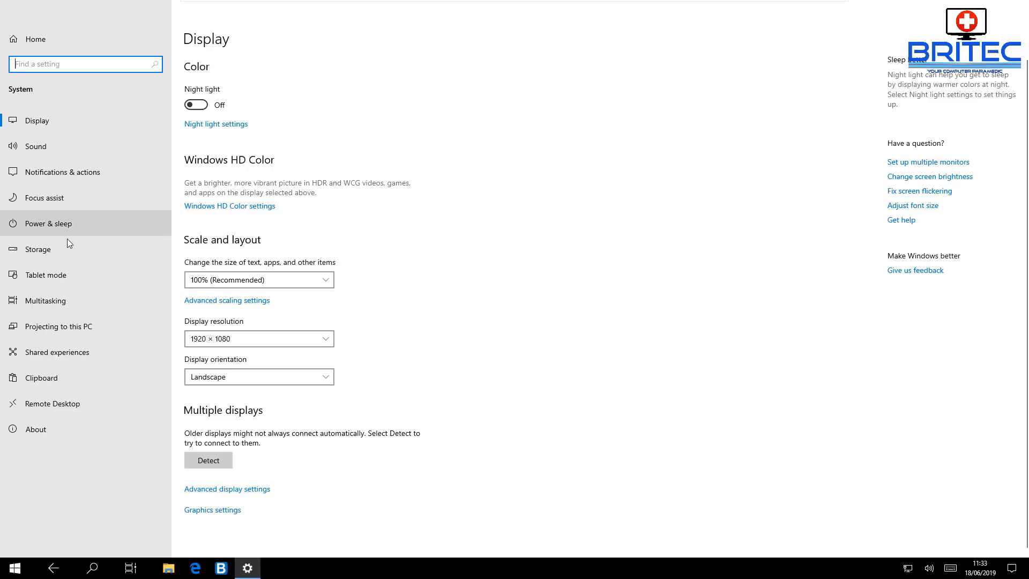
click(61, 276)
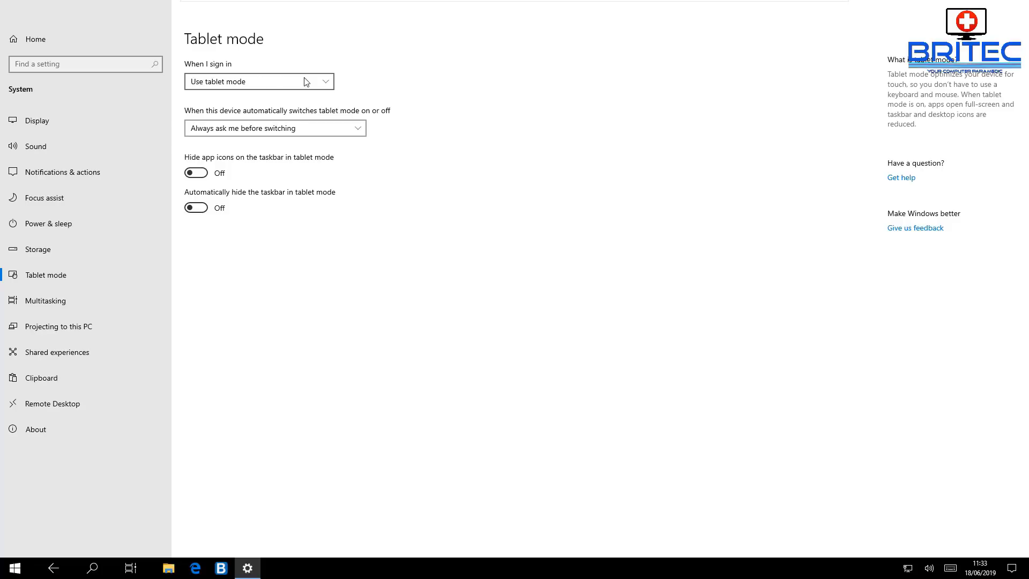
click(331, 82)
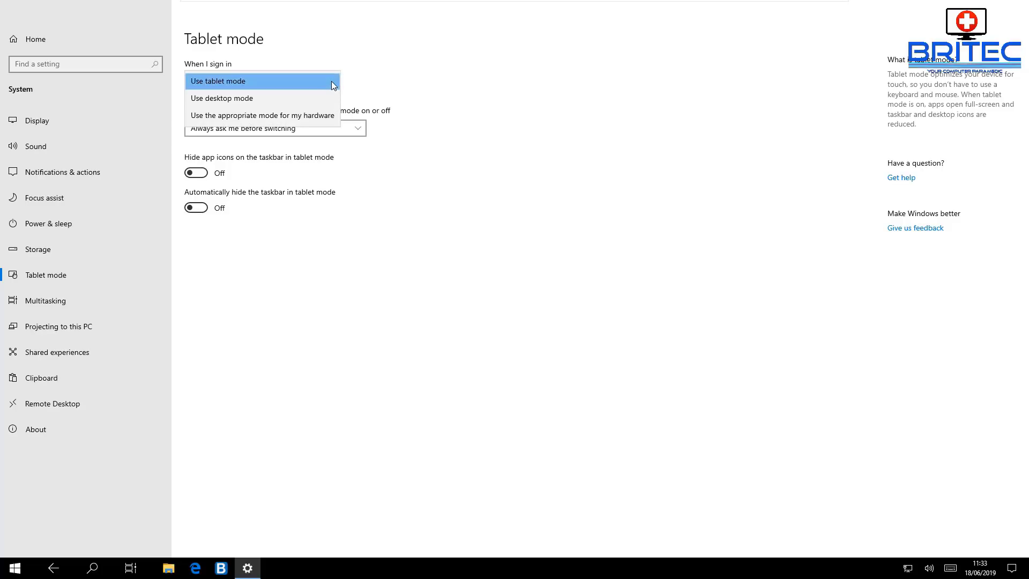
click(288, 99)
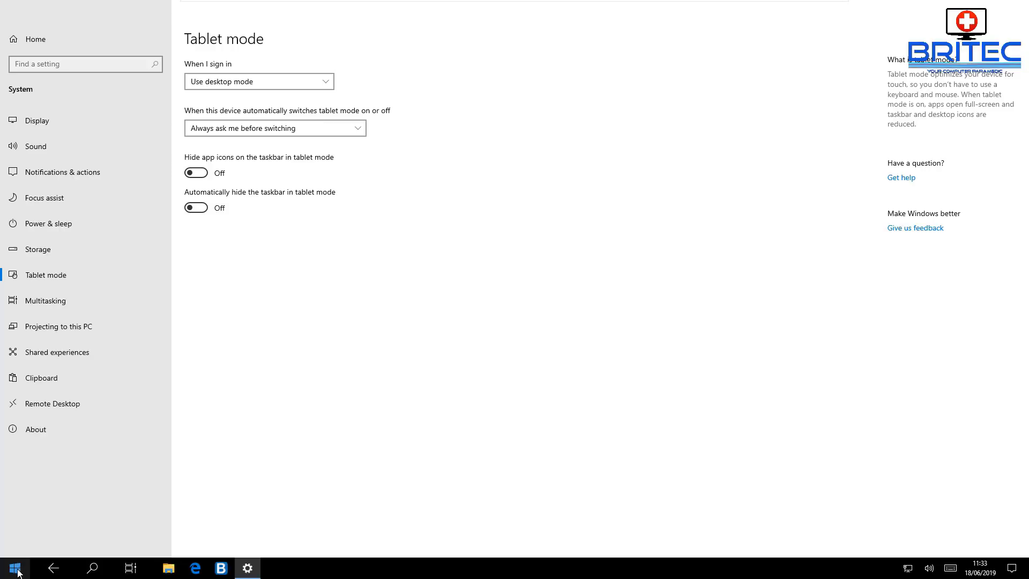
Step: Launch Registry Editor by searching for regedit
click(94, 569)
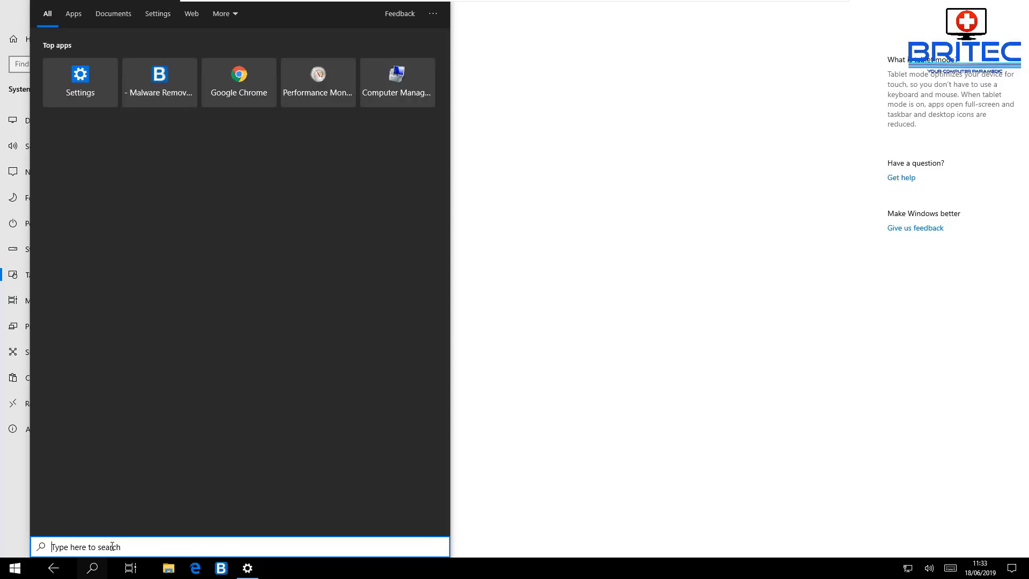
text(regedi)
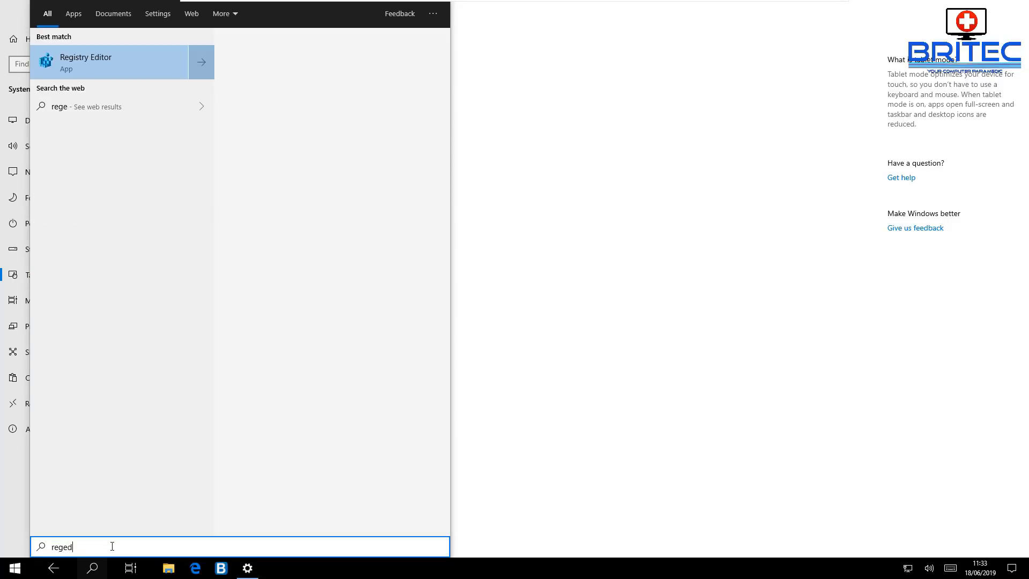
text(t)
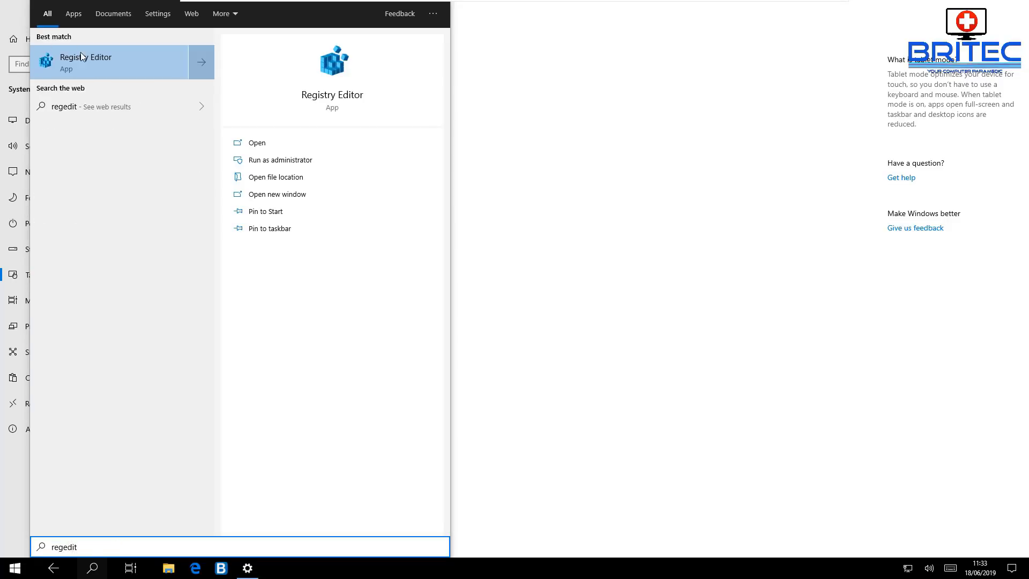
click(81, 63)
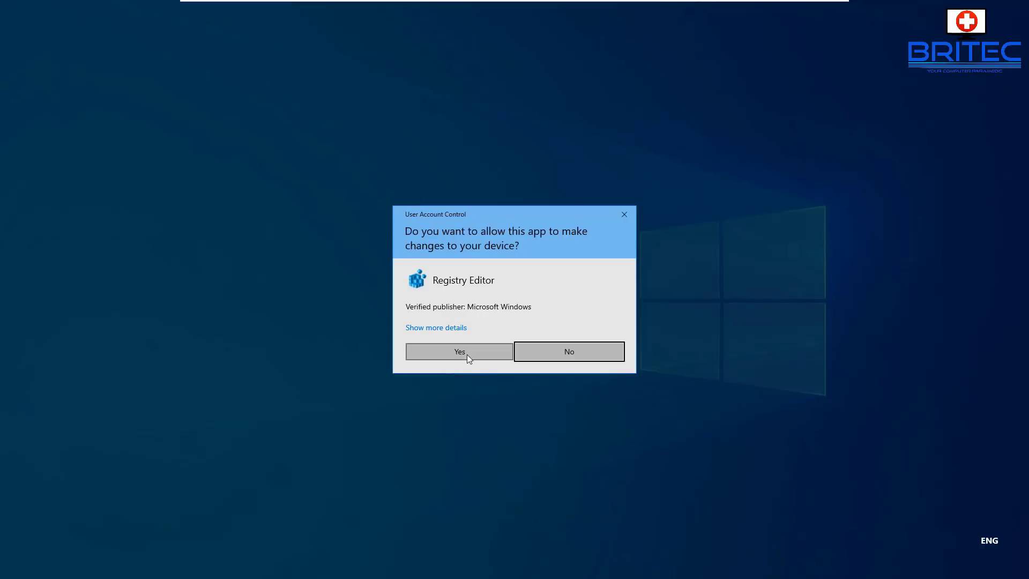
Step: Allow Registry Editor to run and expand HKEY_CURRENT_USER\Software\Microsoft
click(467, 354)
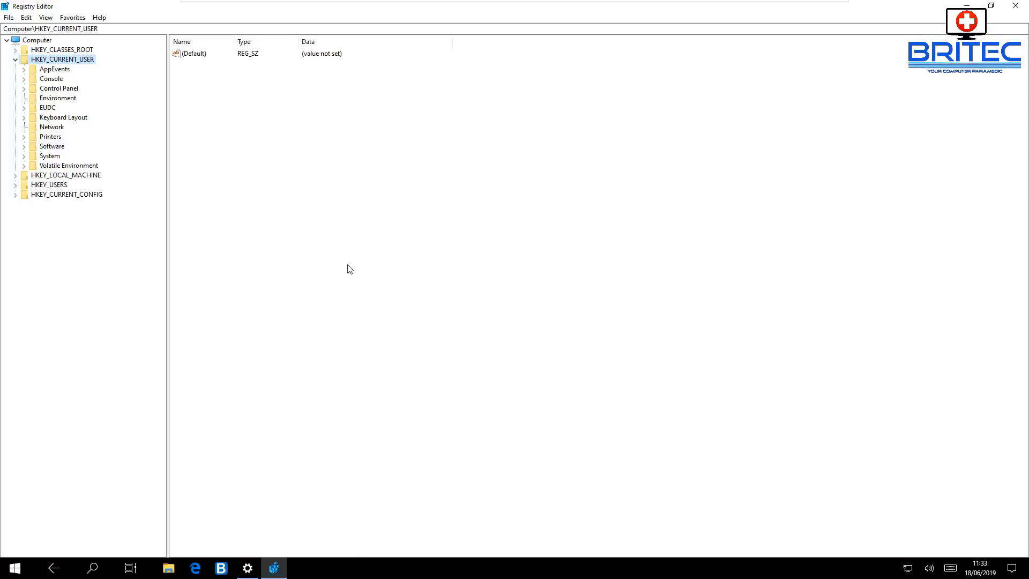
click(32, 146)
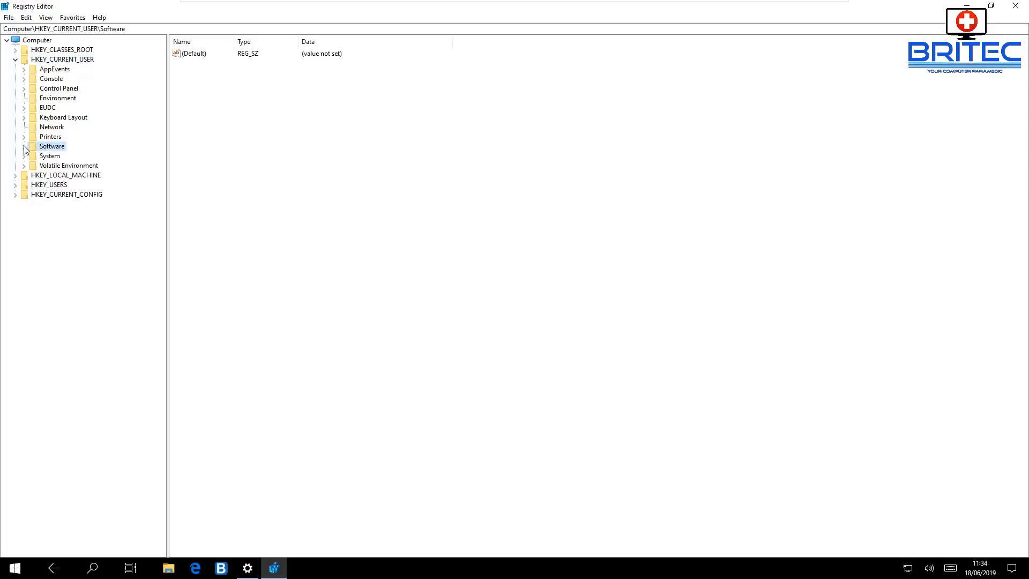
click(24, 147)
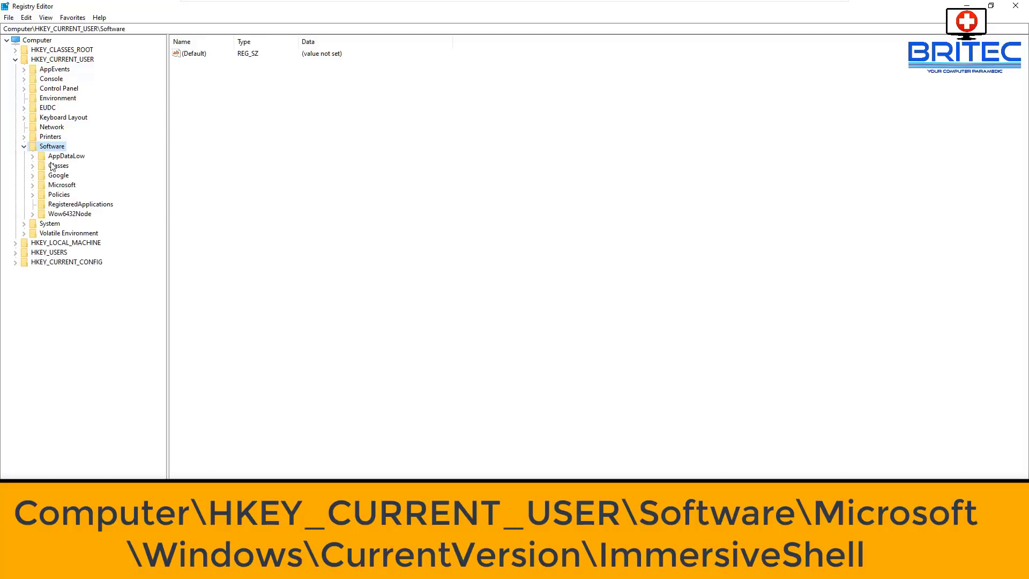
click(38, 185)
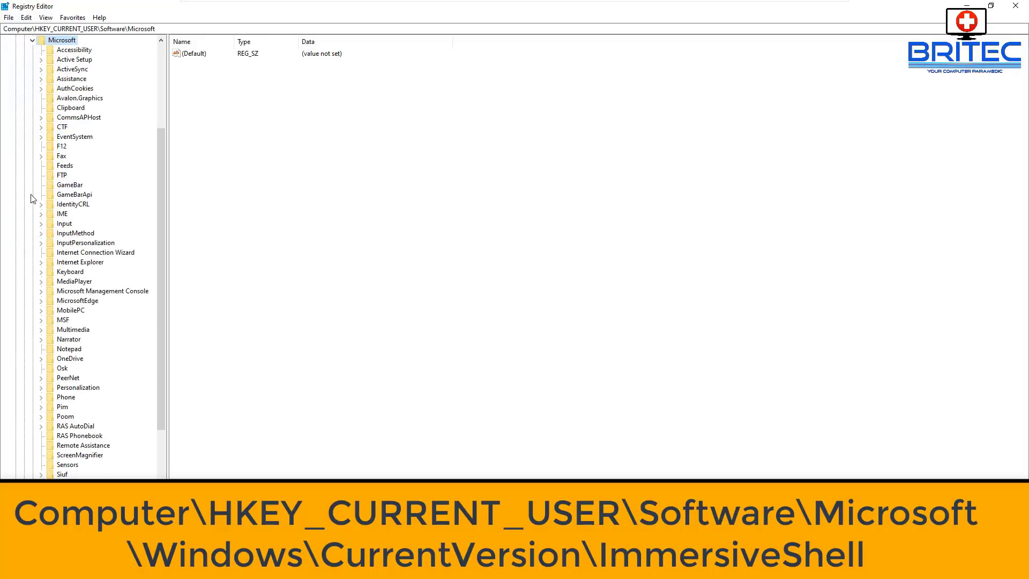
mouse_move(168, 201)
mouse_down()
mouse_move(185, 207)
mouse_move(174, 322)
mouse_up()
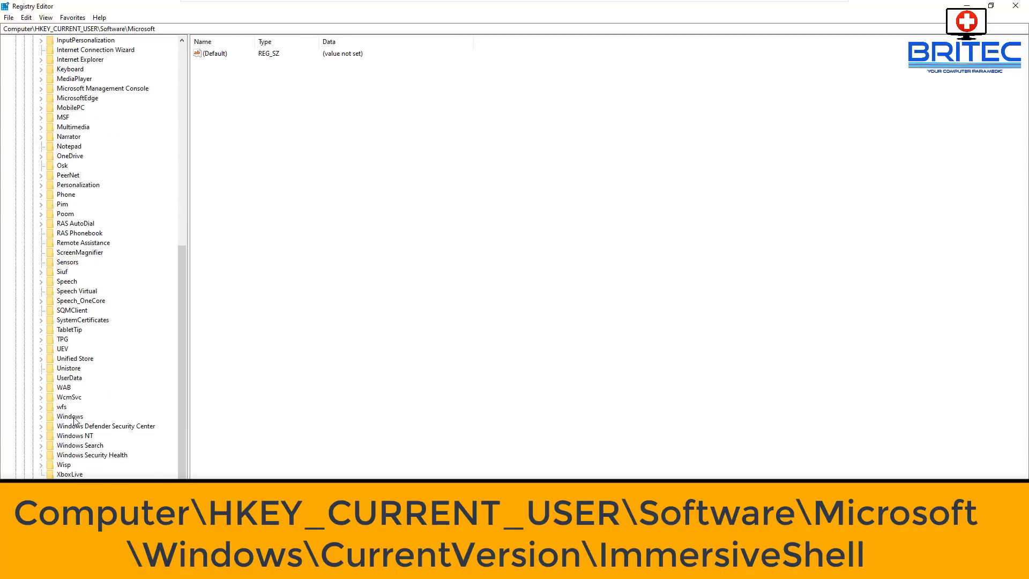
Step: Expand Windows\CurrentVersion and select the ImmersiveShell key showing SignInMode and TabletMode
click(77, 417)
click(43, 418)
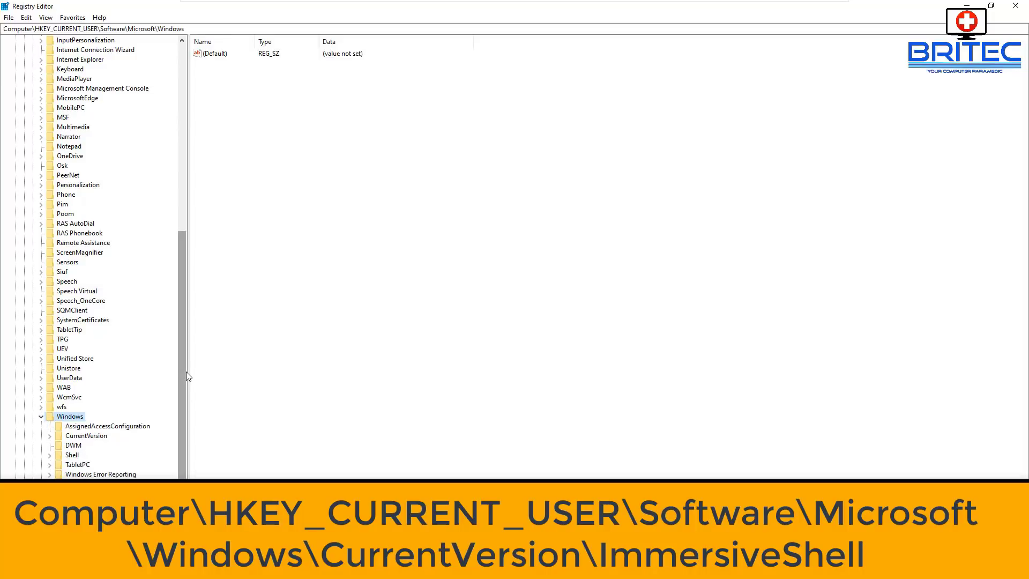
drag(186, 371, 183, 438)
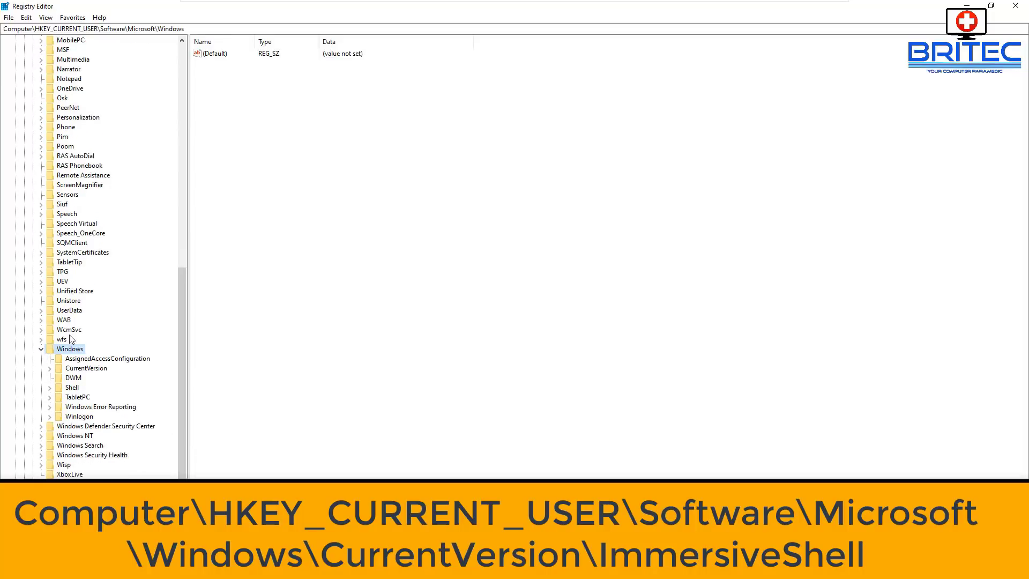
click(79, 369)
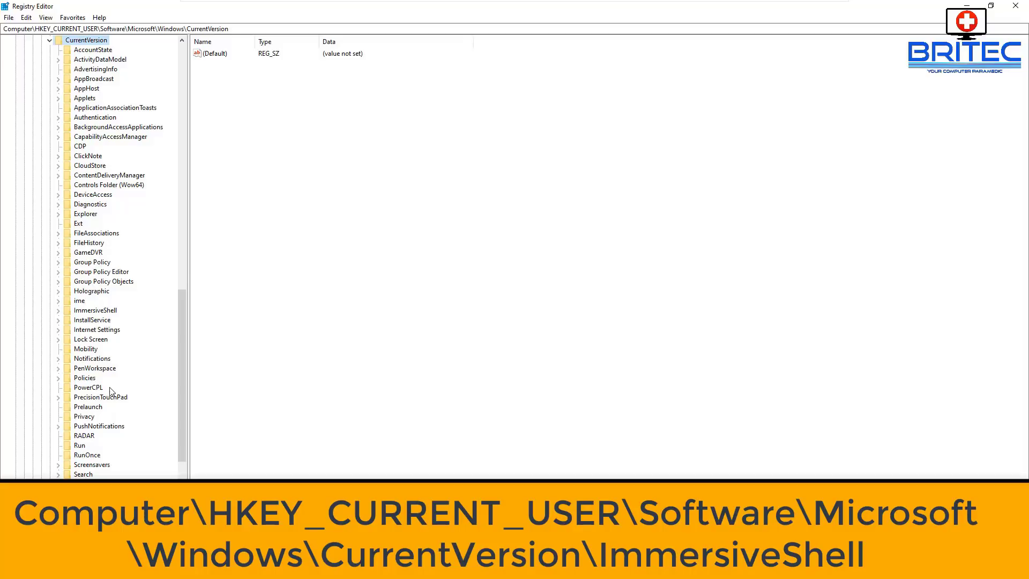
click(97, 311)
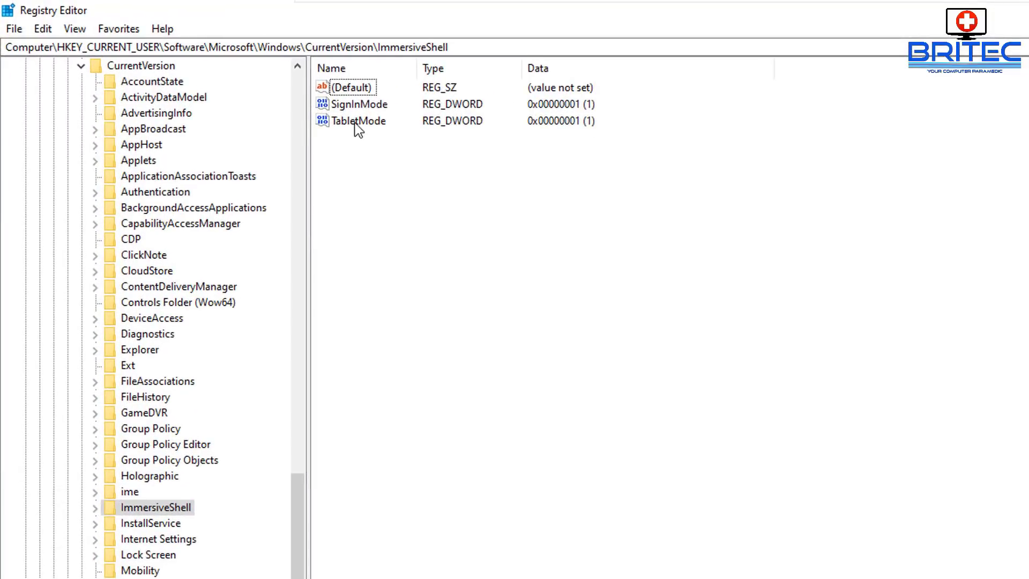
Step: Change the TabletMode DWORD value from 1 to 0
double_click(357, 120)
text(0)
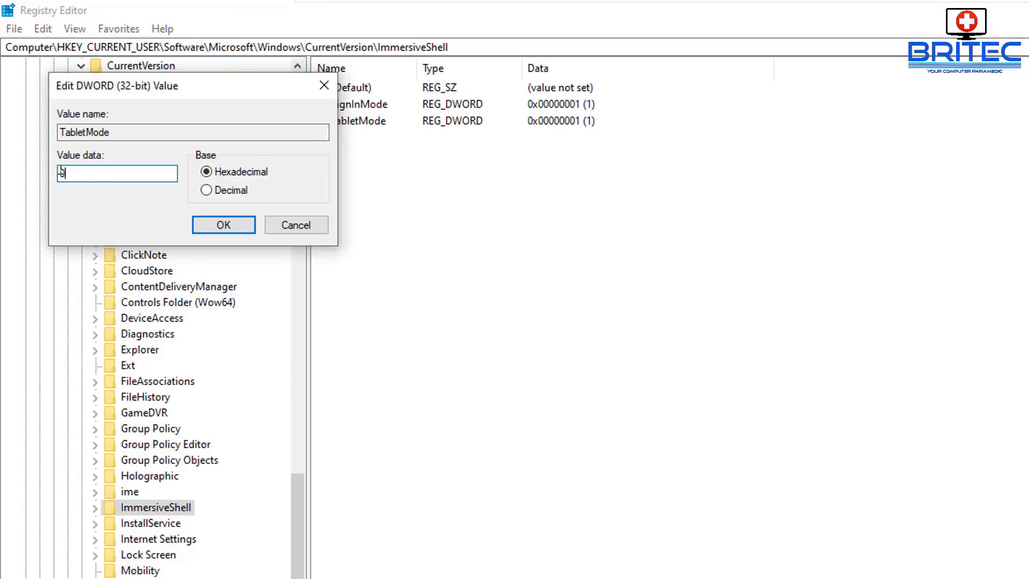
click(222, 227)
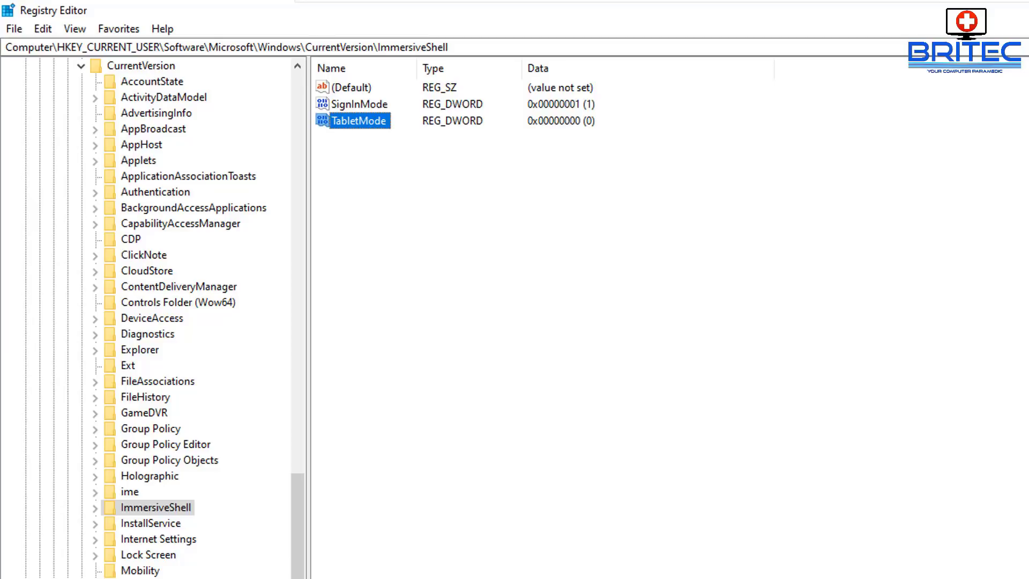
drag(299, 494, 288, 307)
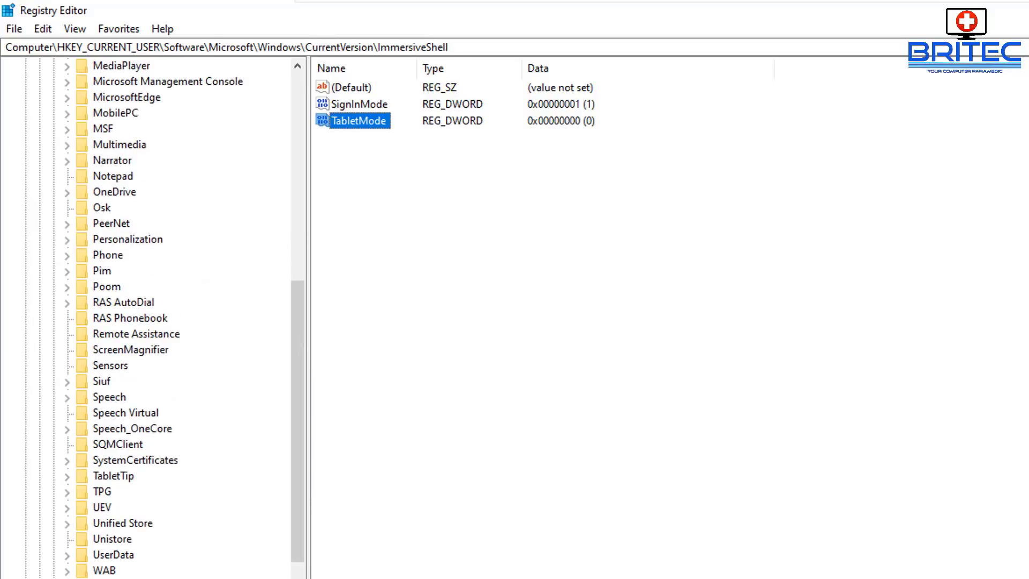
Step: Collapse Microsoft, Software and HKEY_CURRENT_USER, then bring up the Start screen
key(BackSpace)
key(BackSpace)
drag(299, 490, 298, 242)
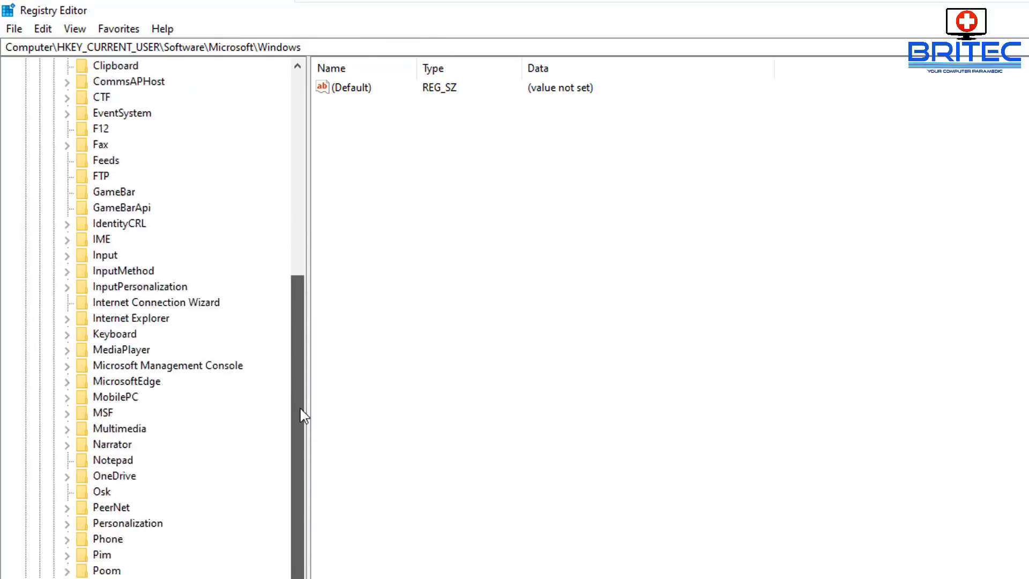
click(53, 301)
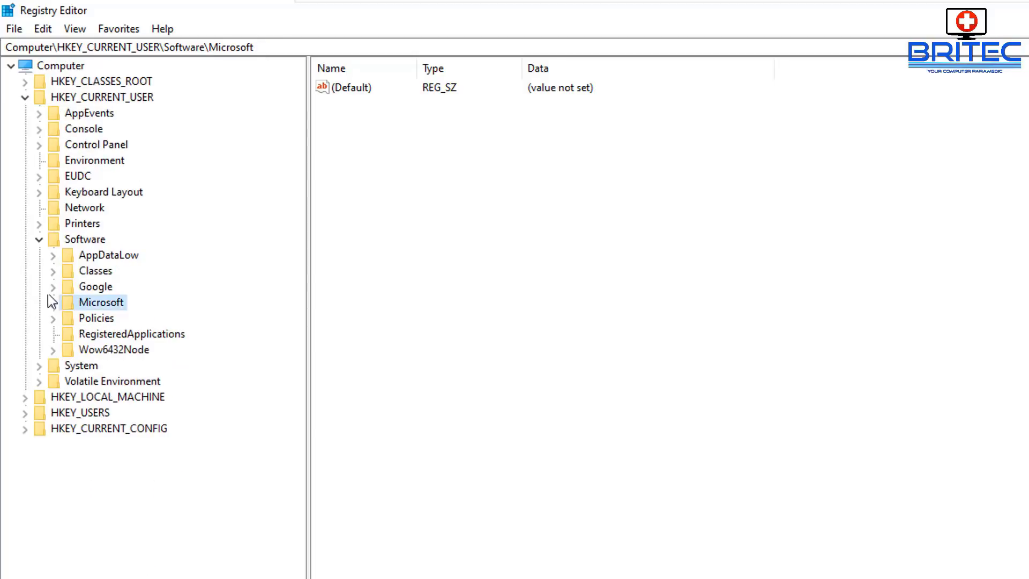
click(39, 239)
double_click(127, 97)
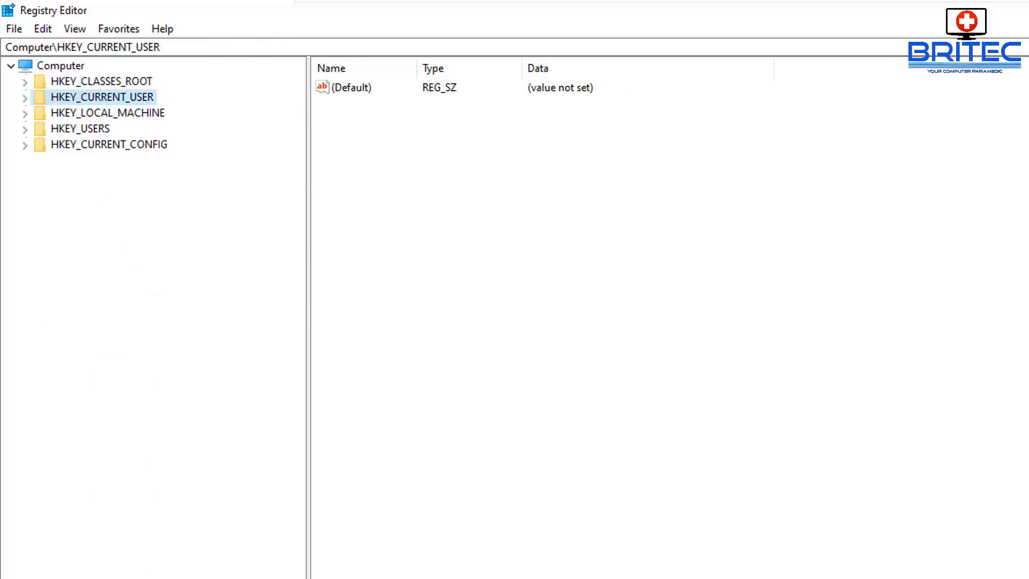
key(super)
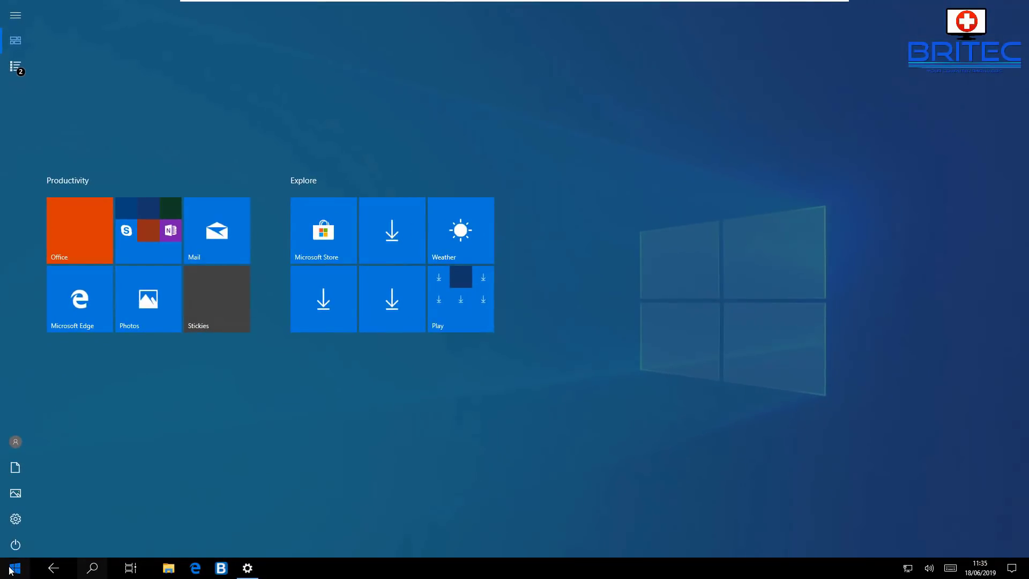
Step: Restart the computer from the Start power options
click(15, 545)
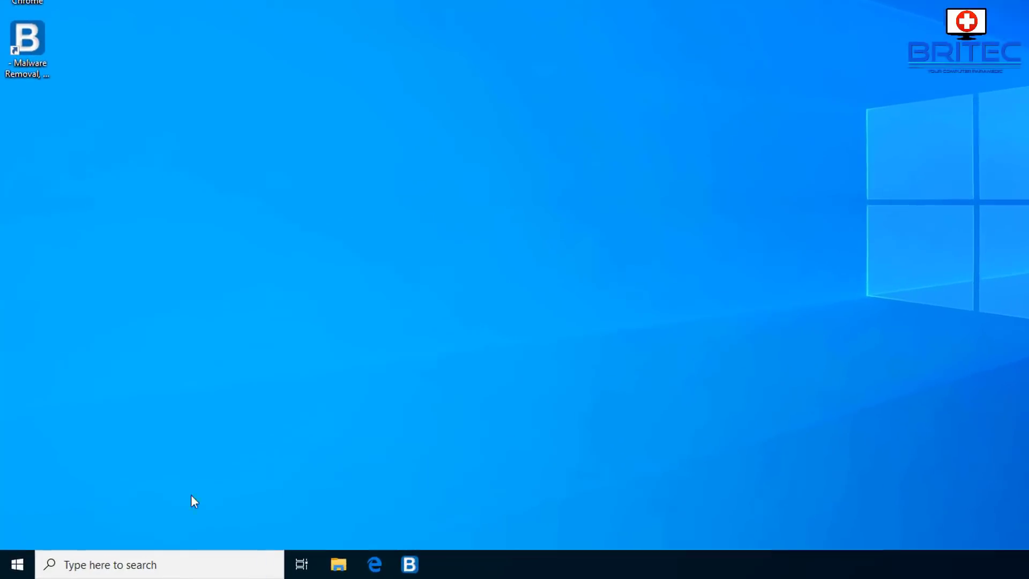
Step: Launch System Restore by searching for rstrui
click(66, 563)
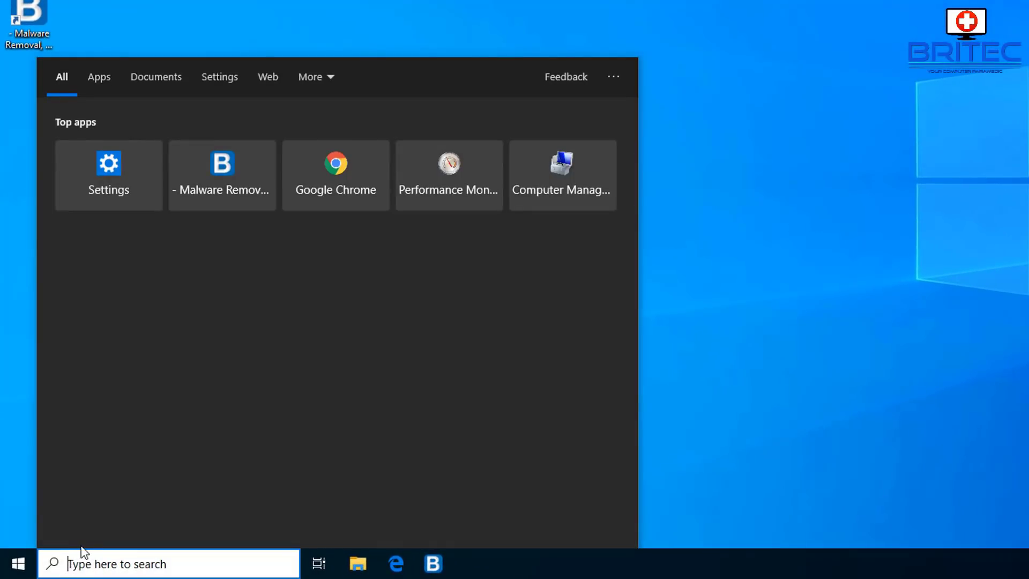
text(rs)
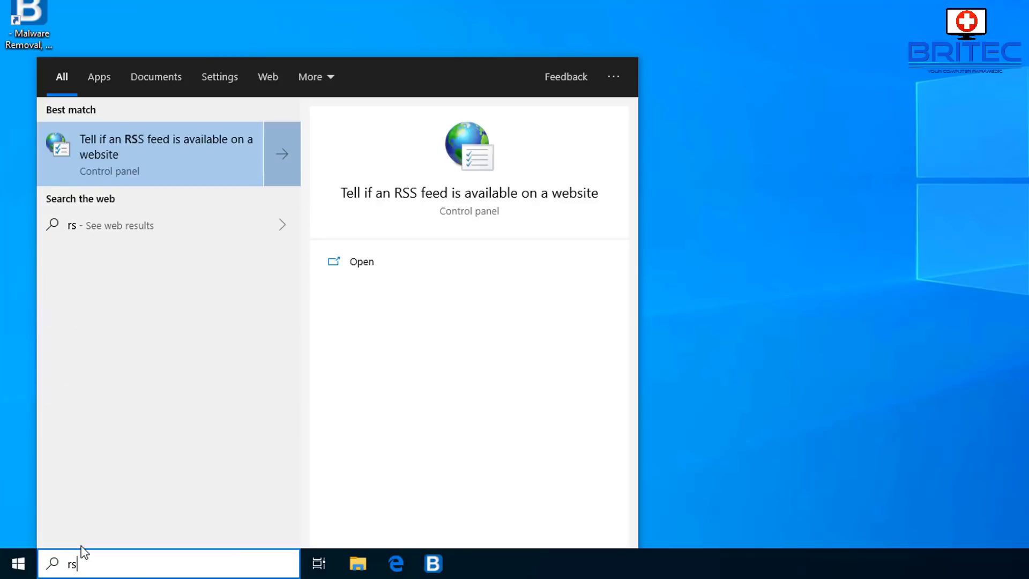
text(trui)
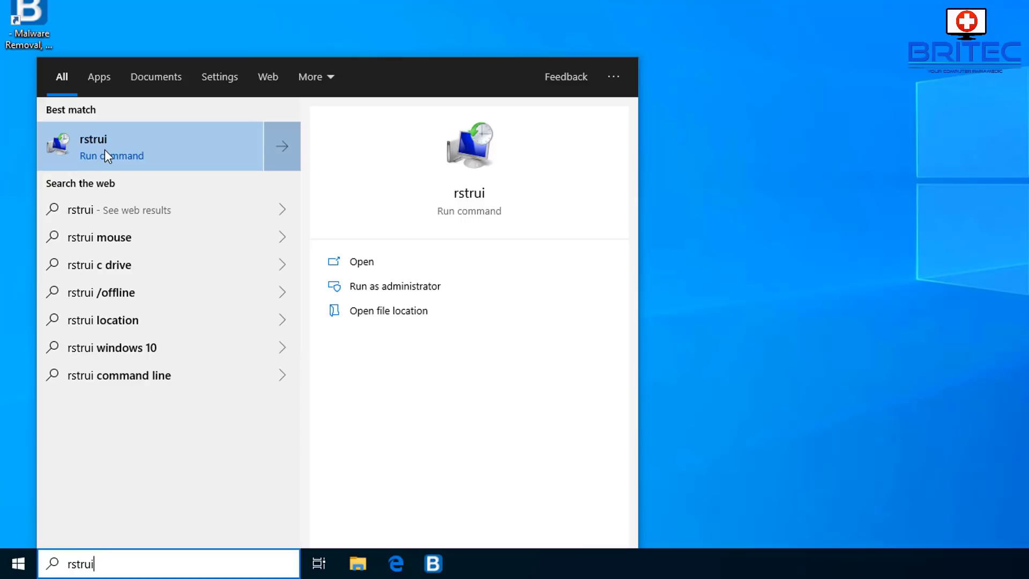
click(104, 150)
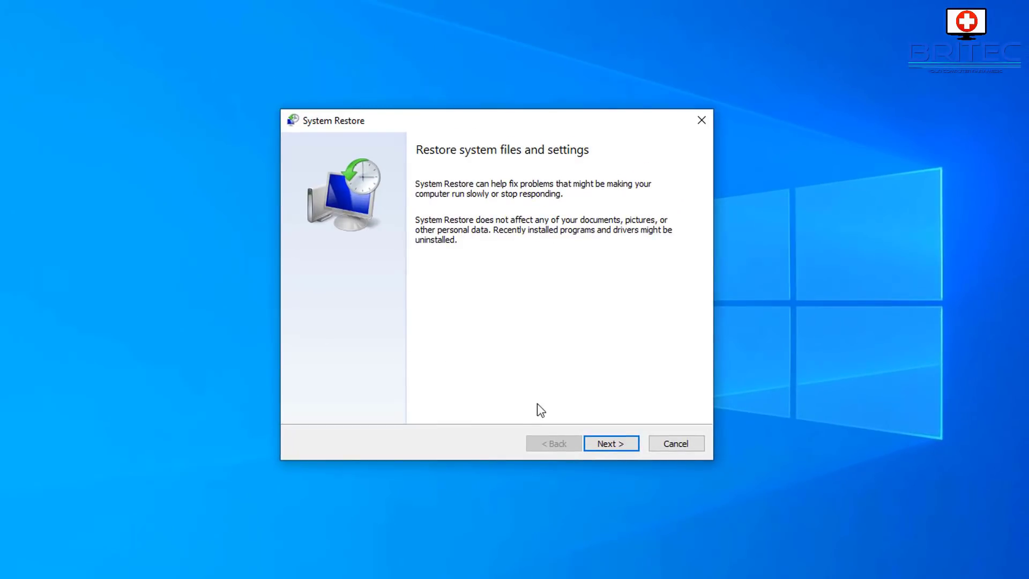
Step: Choose the 'backup' restore point and reach the confirmation page for Local Disk (C:)
click(614, 449)
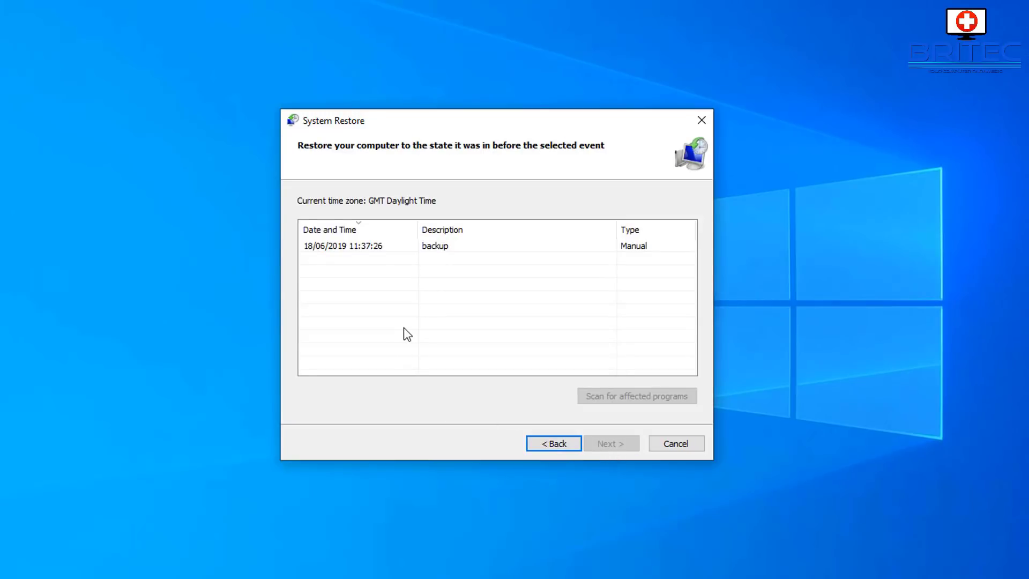
click(368, 247)
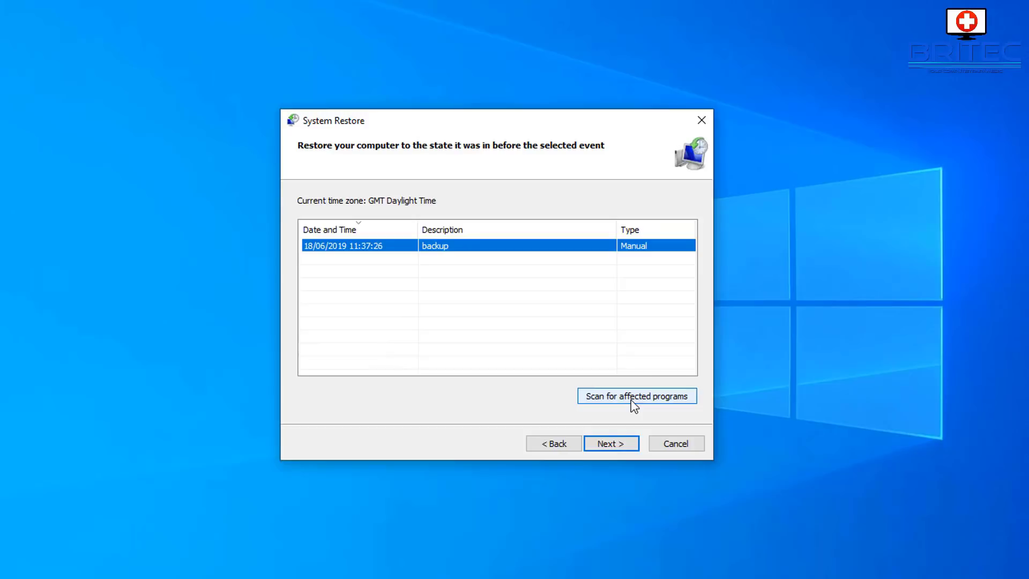
click(612, 443)
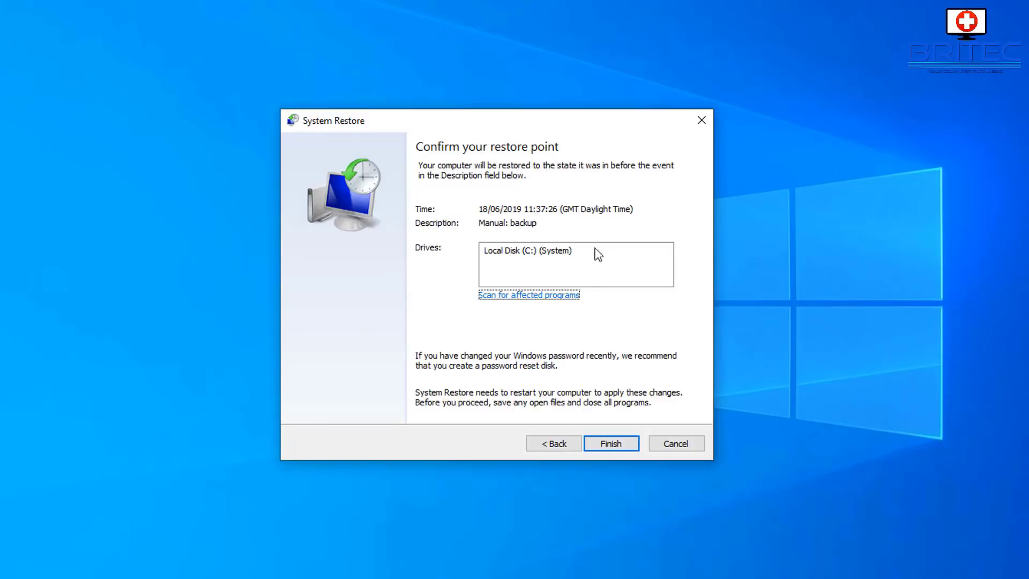
click(526, 252)
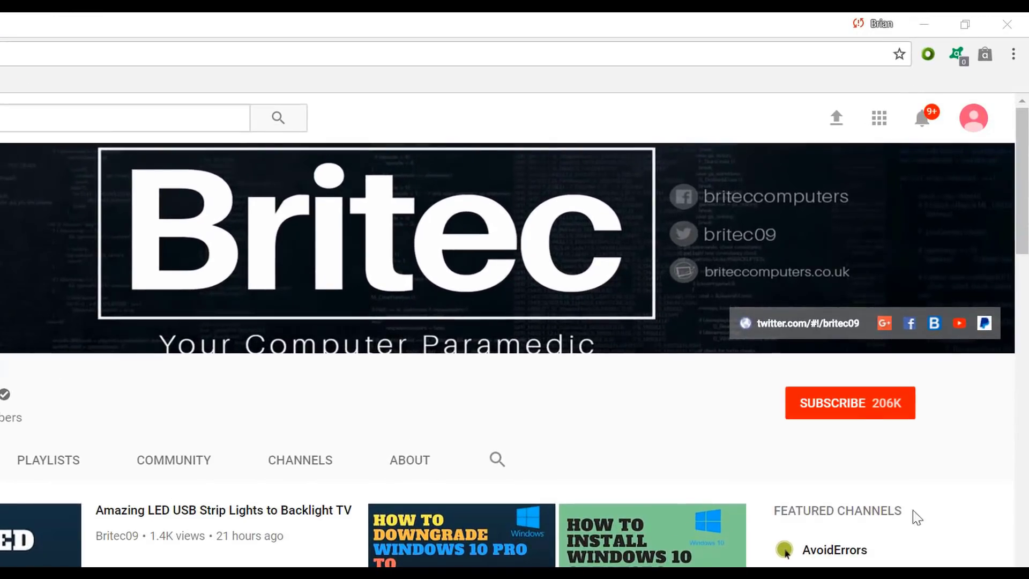
Step: Subscribe to the Britec YouTube channel
click(861, 412)
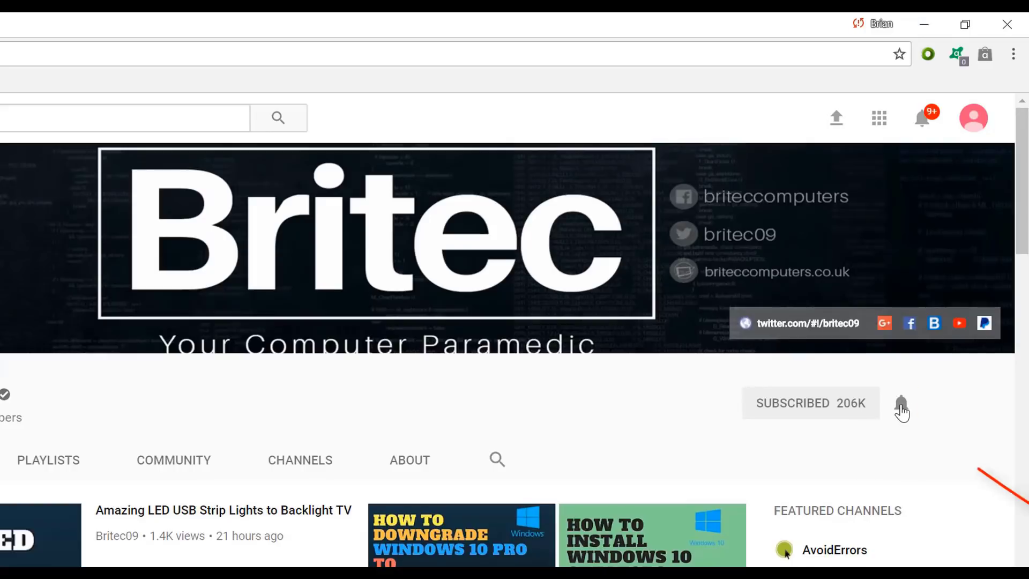